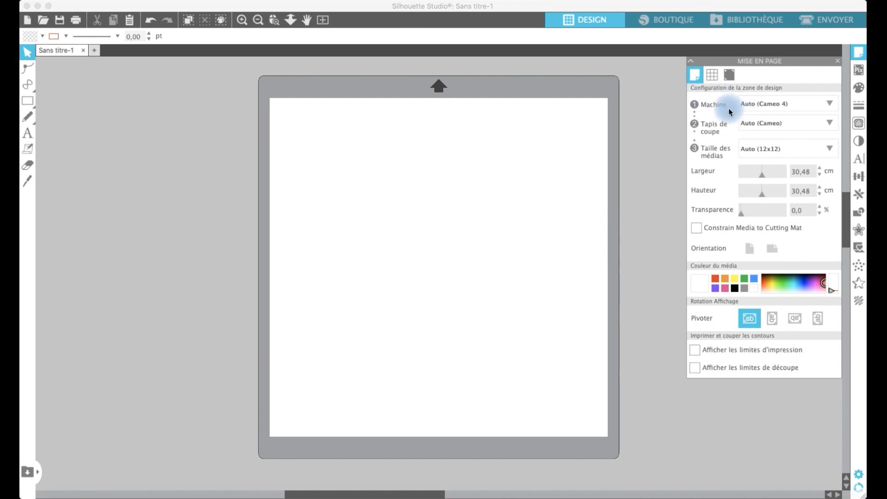
Step: Set the cutting machine to Portrait and the media size to A4 (21,000 x 29,700 cm)
click(759, 105)
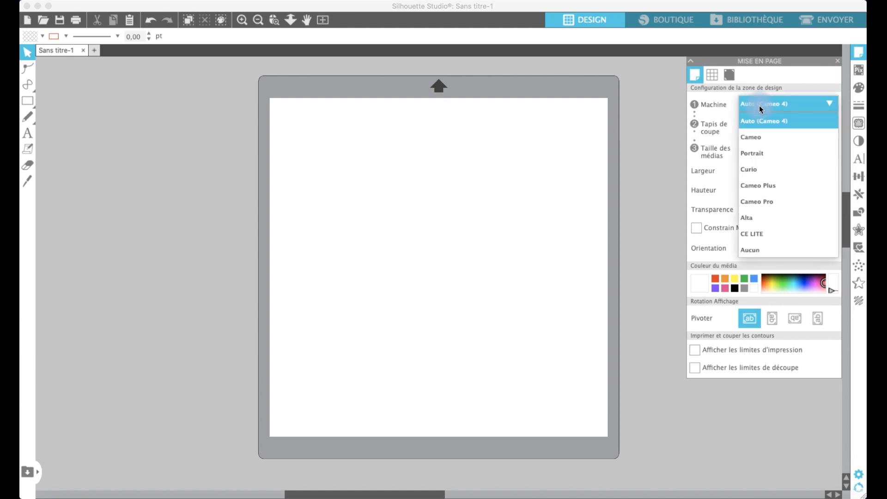
click(750, 155)
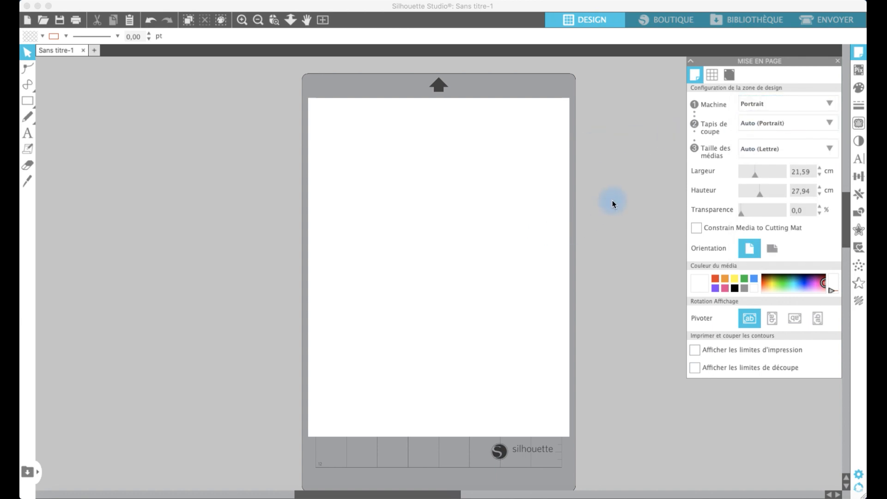
click(772, 151)
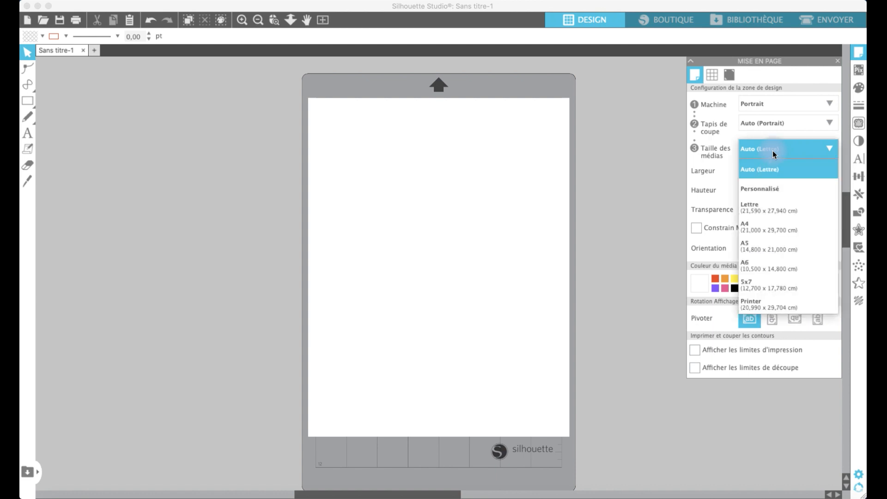
click(744, 225)
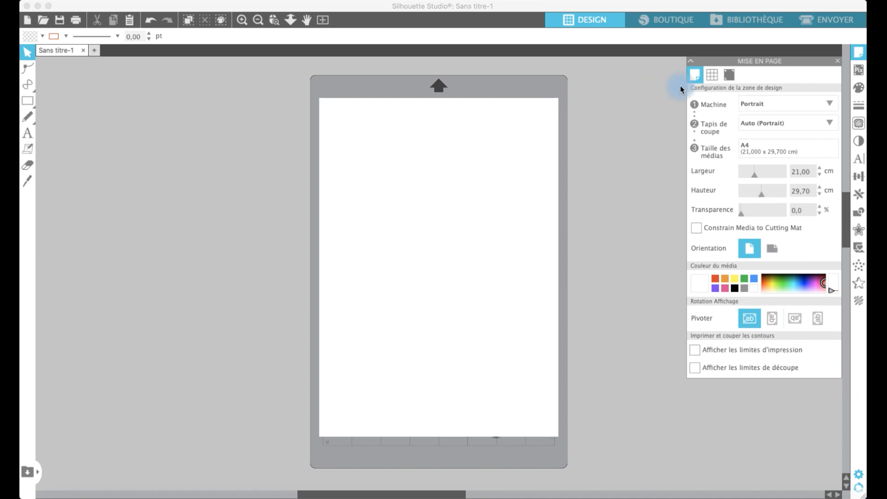
Step: Set the machine back to Auto (Cameo 4) and the media size to Auto (12x12)
click(764, 104)
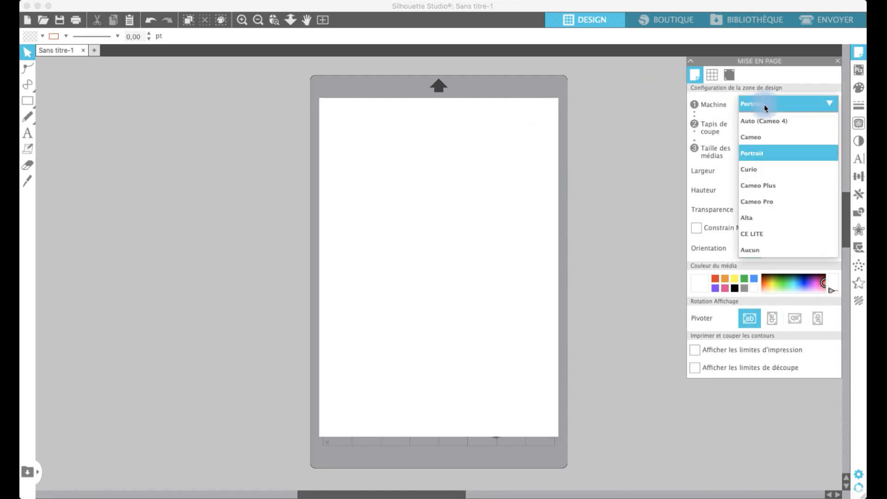
click(763, 128)
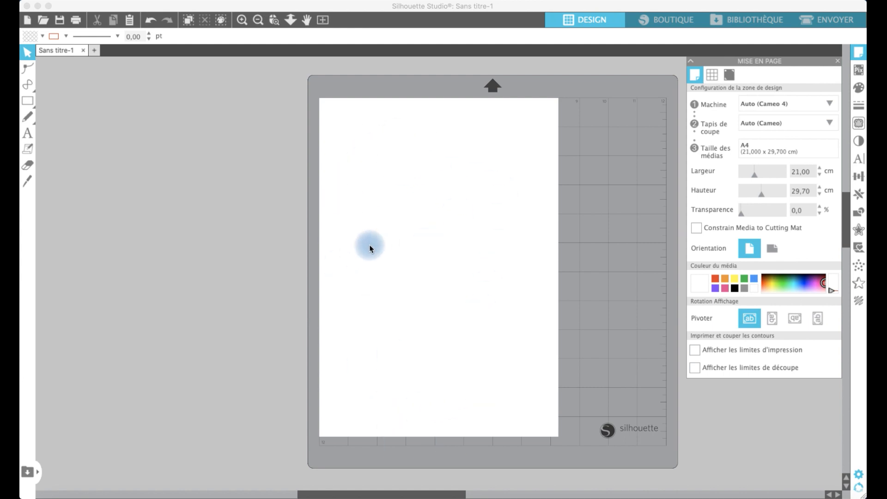
click(761, 152)
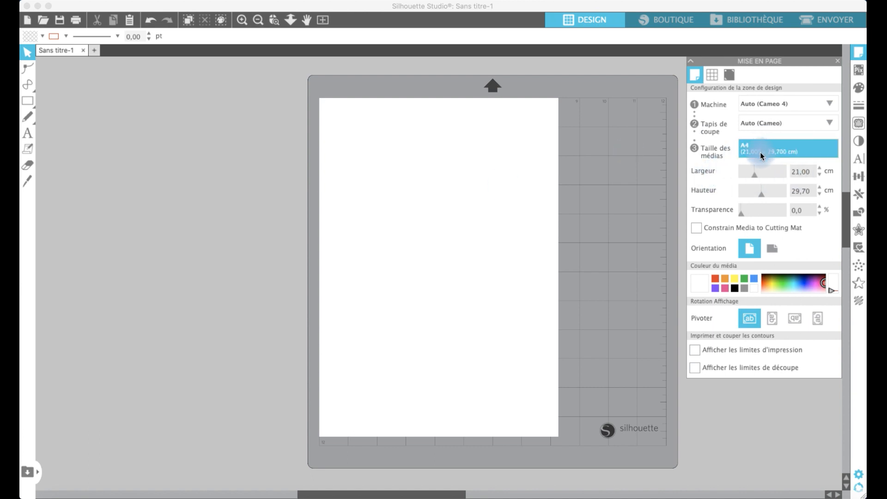
click(761, 174)
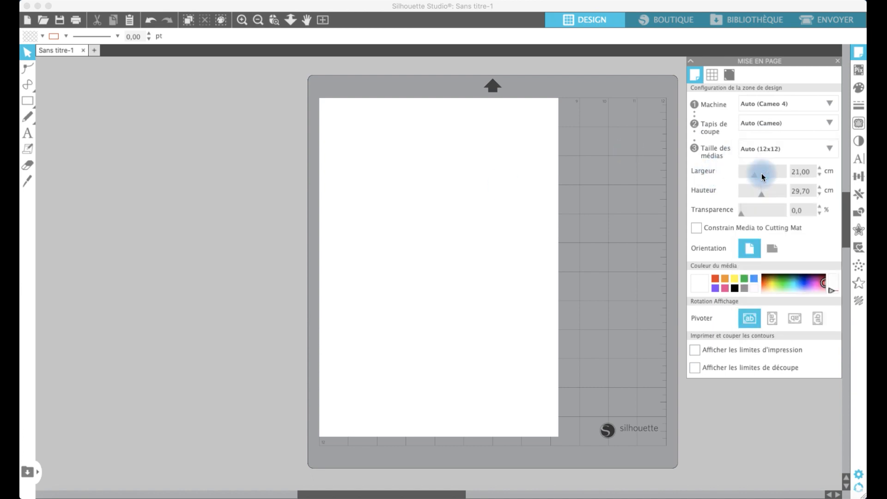
click(438, 269)
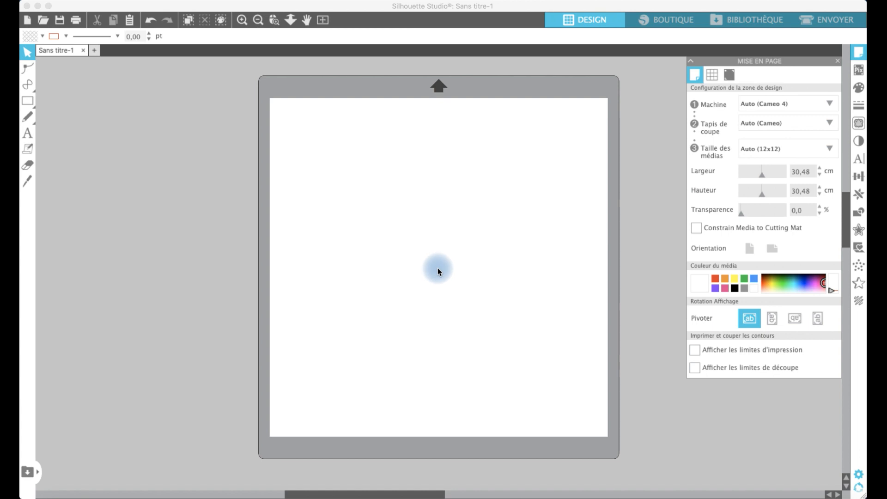
click(772, 153)
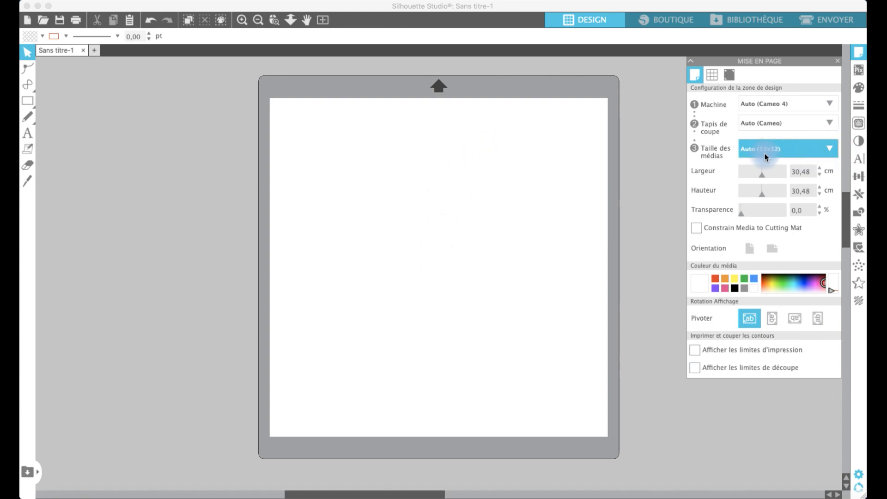
click(583, 249)
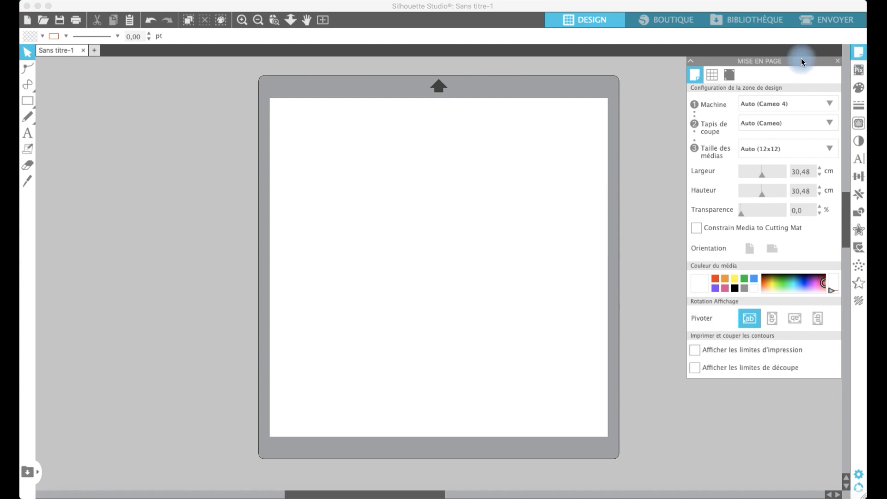
Step: Show the grid on the design area and enable snapping to it
click(713, 76)
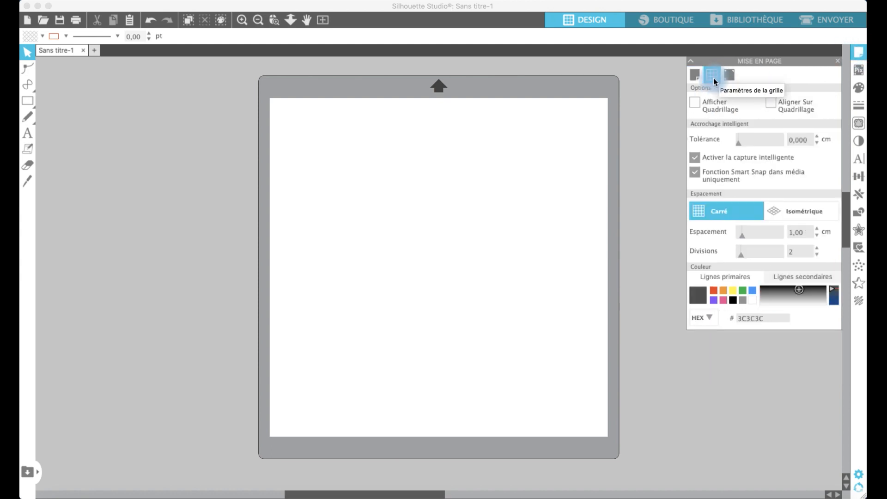
click(698, 104)
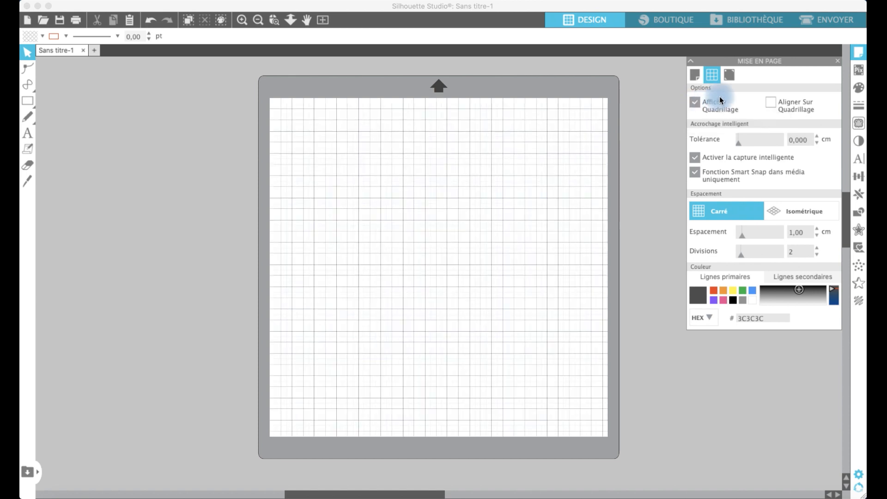
click(770, 102)
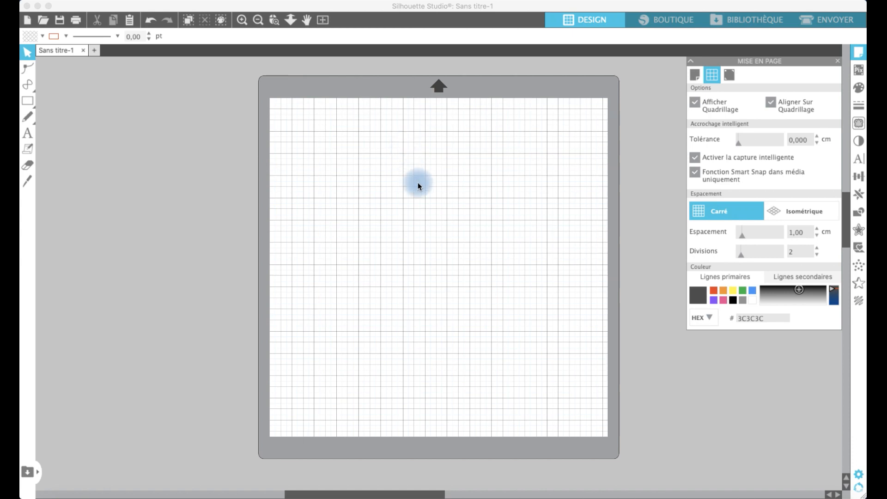
Step: Try orange and black for the grid's primary lines, and settle on grey 7F7F7F
click(723, 291)
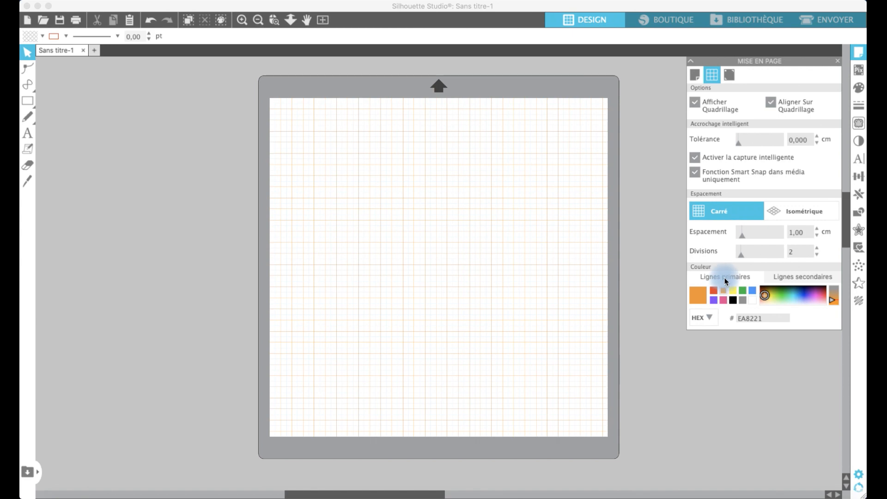
click(744, 299)
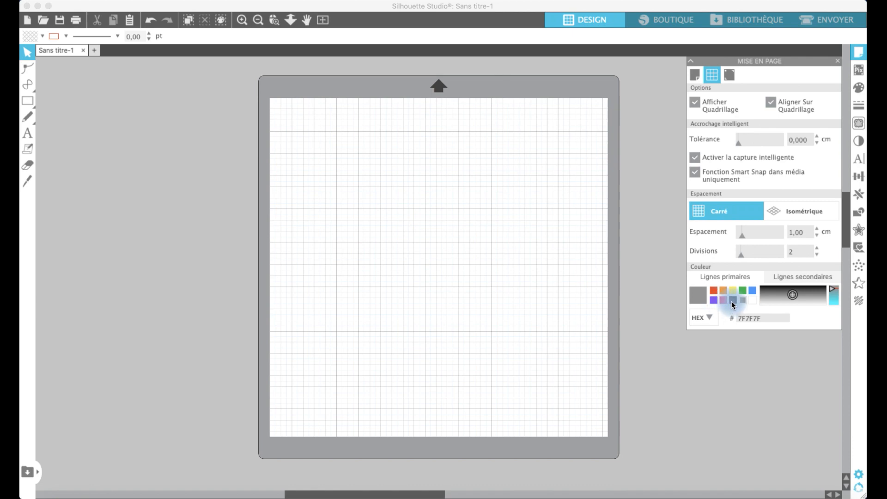
click(732, 300)
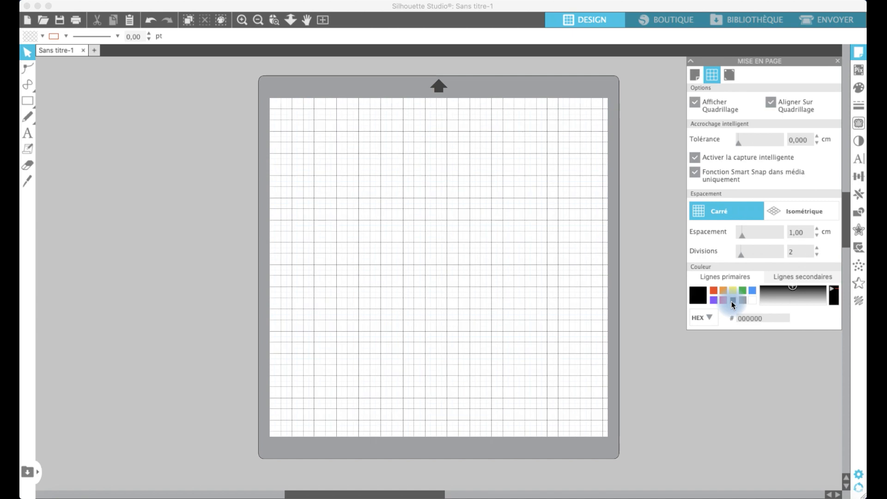
click(731, 300)
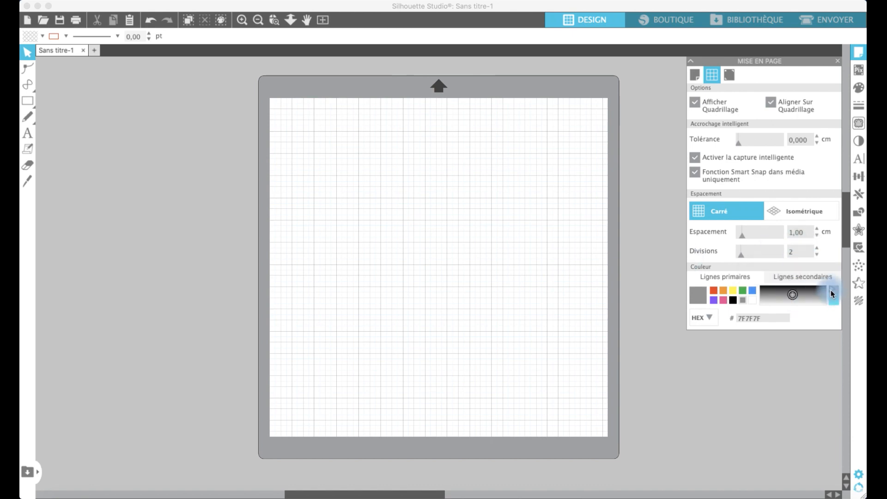
mouse_move(830, 289)
mouse_down()
mouse_move(831, 311)
mouse_move(834, 288)
mouse_up()
Step: Examine the measurement unit choices in the general preferences and the after-use actions in the tool preferences
click(858, 475)
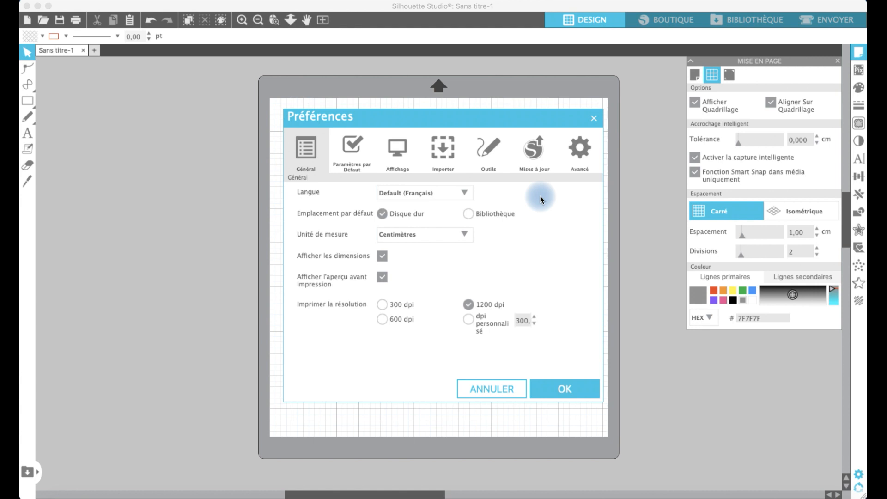
click(429, 240)
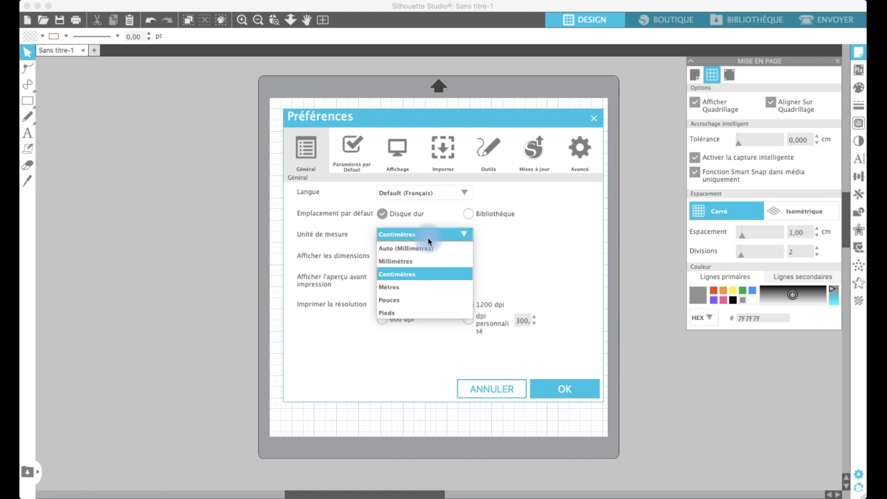
click(428, 237)
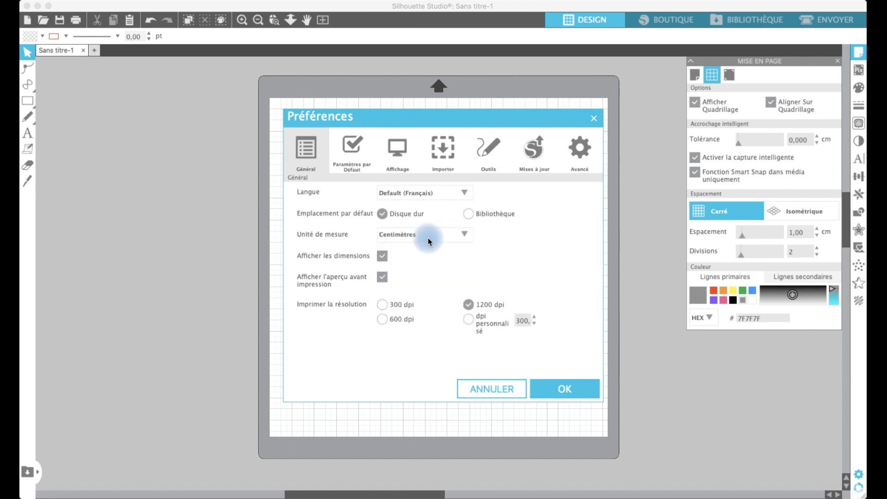
click(428, 238)
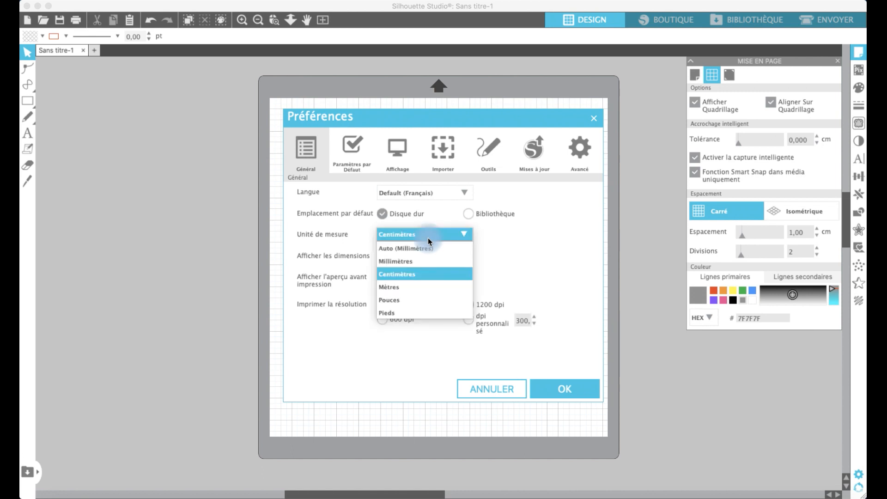
click(427, 238)
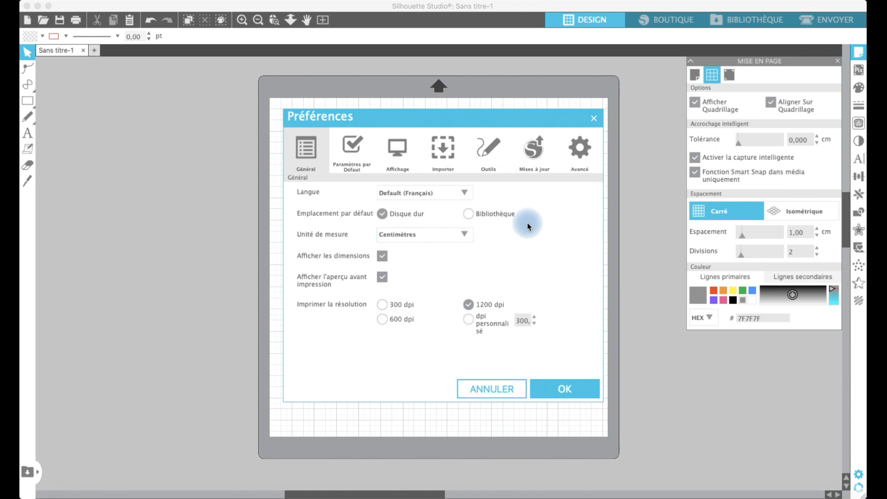
click(488, 156)
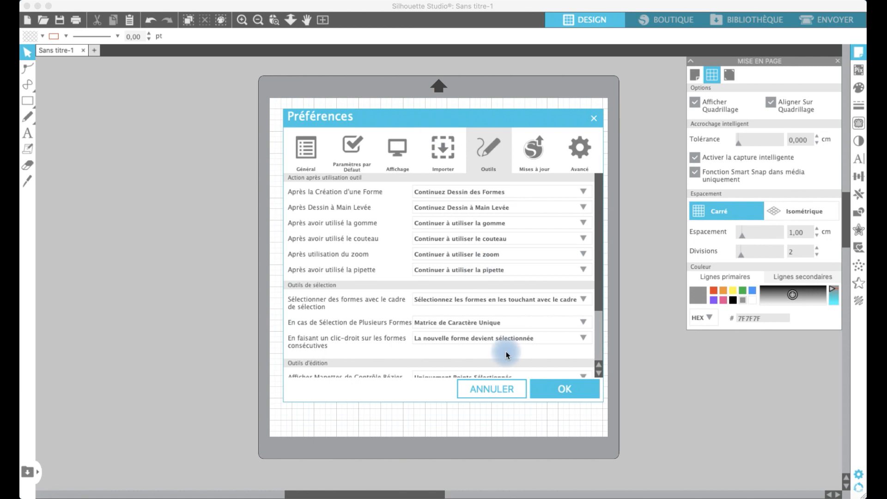
click(558, 395)
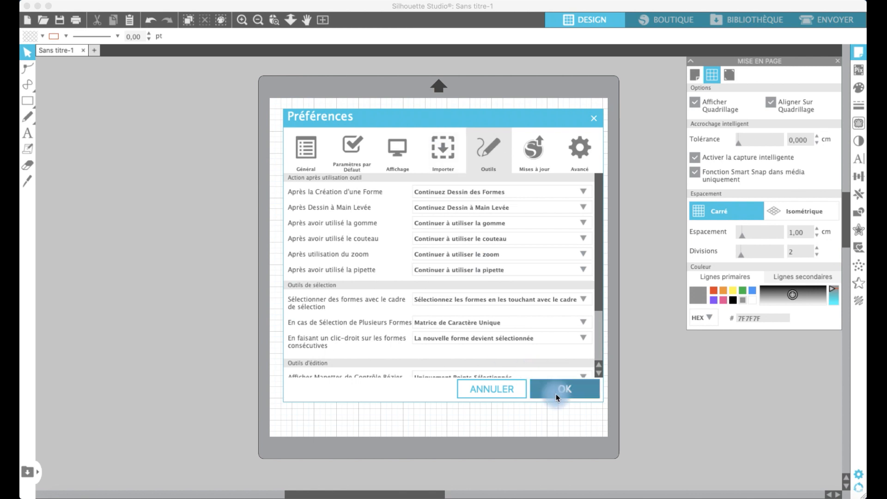
Step: Draw a rectangle about 6 cm wide and 11.5 cm high in the upper middle of the page, snapped to the grid
click(223, 220)
drag(28, 100, 43, 104)
drag(380, 164, 446, 295)
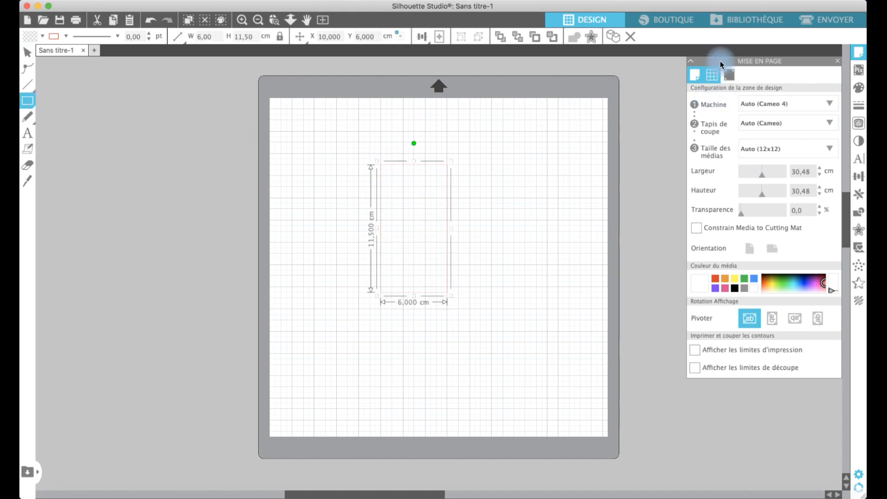
Step: Hide the grid and turn off snapping to it
click(711, 76)
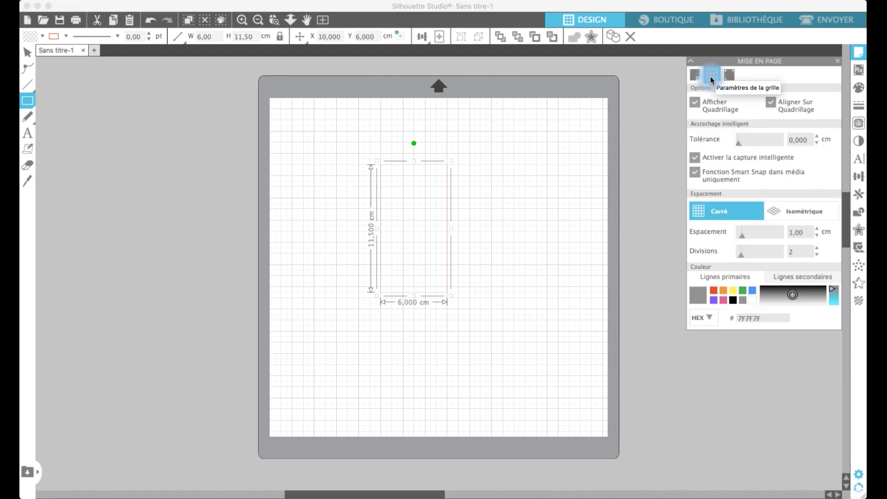
click(694, 103)
click(770, 106)
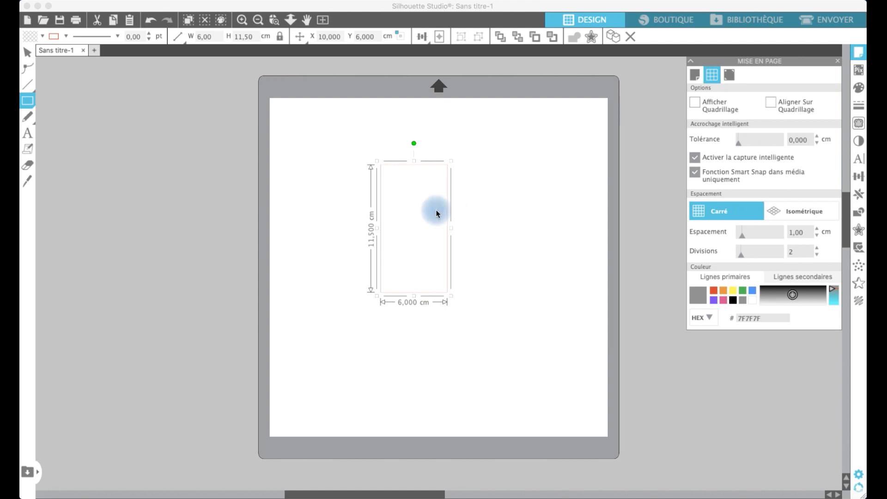
Step: Draw two more rectangles stepping diagonally down from the first, overlapping it and each other, the last about 7 by 8.1 cm
drag(410, 207, 495, 282)
drag(457, 261, 536, 351)
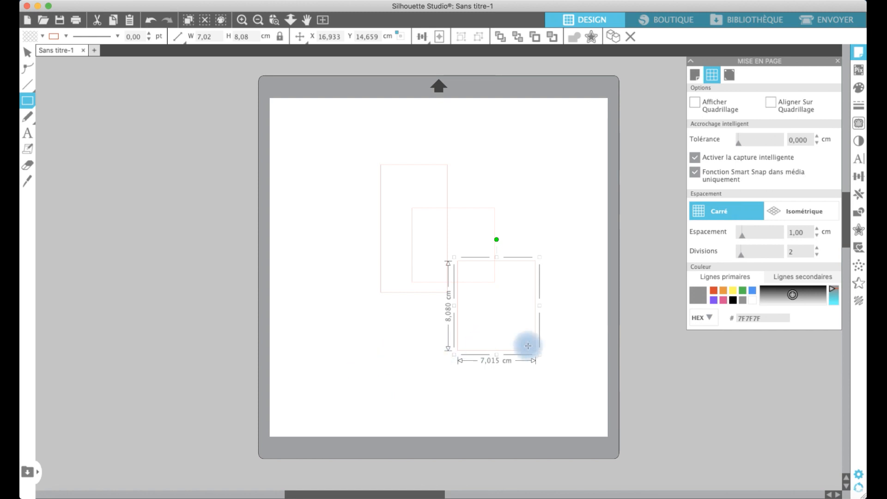
Step: In the tool preferences, set the action after creating a shape, freehand drawing and using the eraser to Choisissez Sélectionner
click(859, 476)
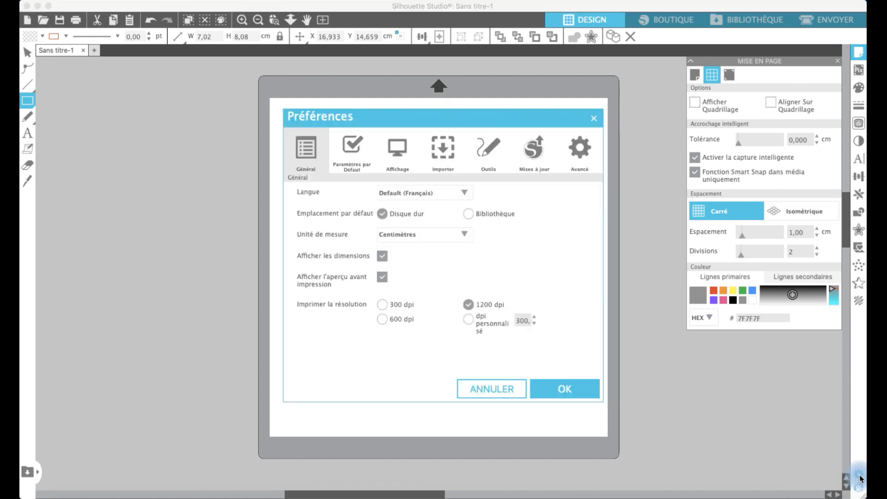
click(489, 148)
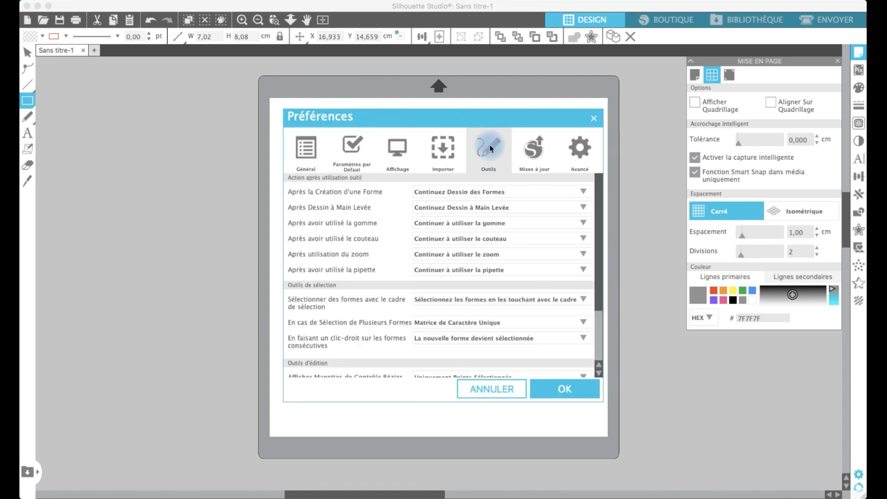
click(439, 193)
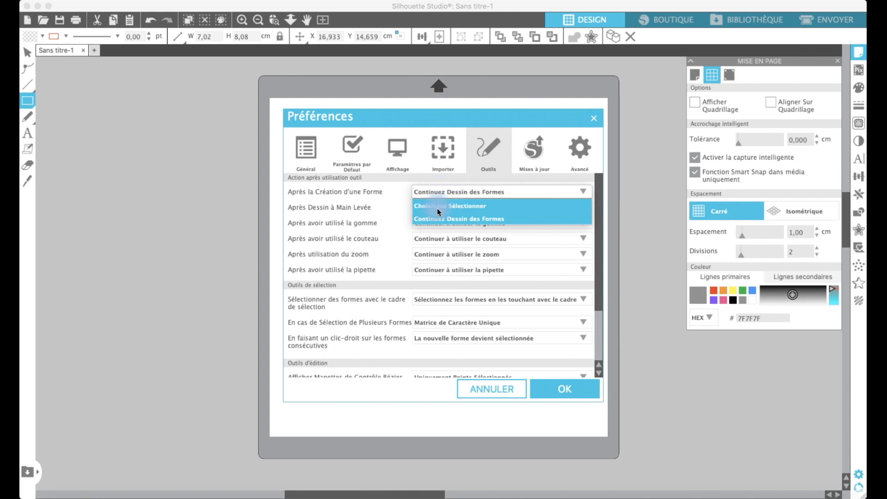
click(438, 212)
click(439, 208)
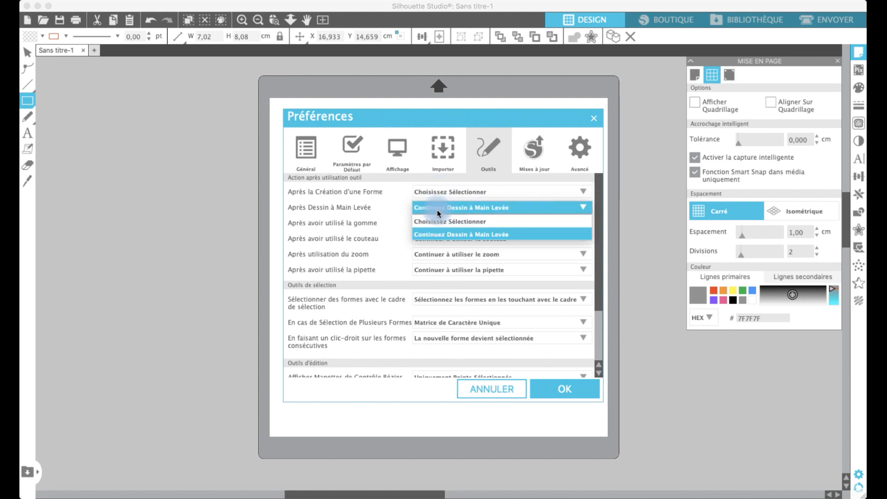
click(439, 222)
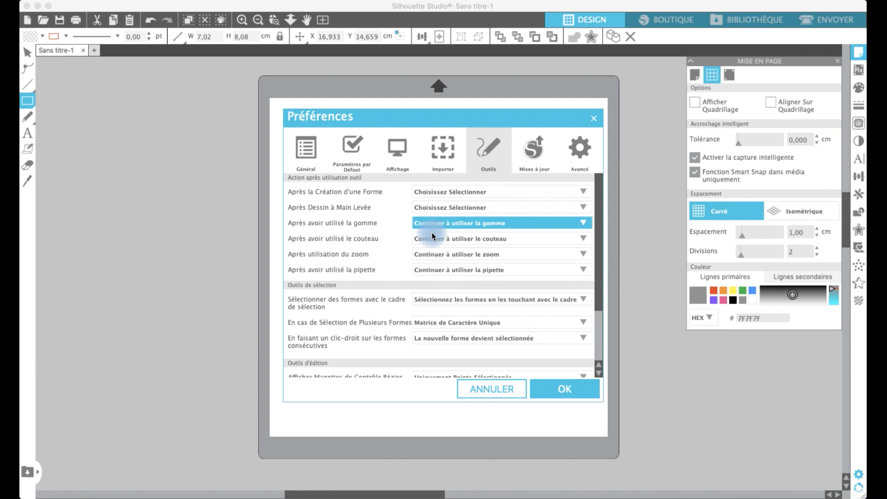
click(435, 227)
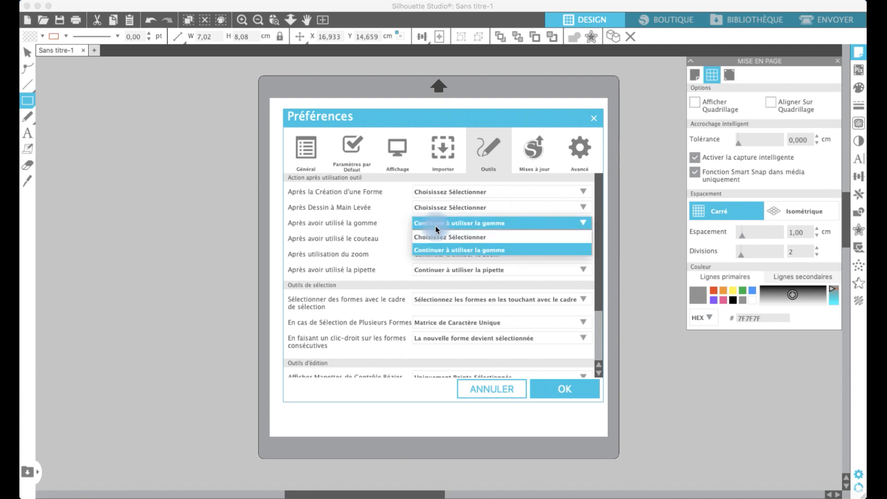
click(435, 237)
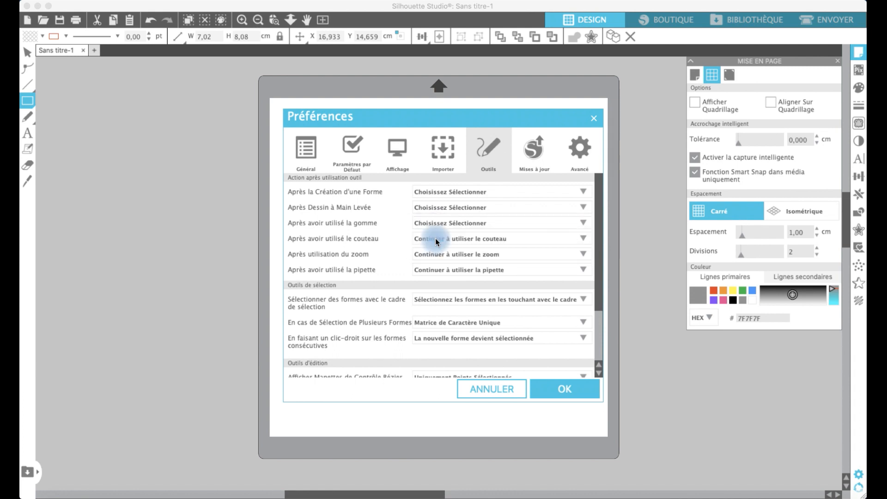
Step: Set the action after using the knife, zoom and eyedropper to Choisissez Sélectionner as well and apply the preferences
click(436, 240)
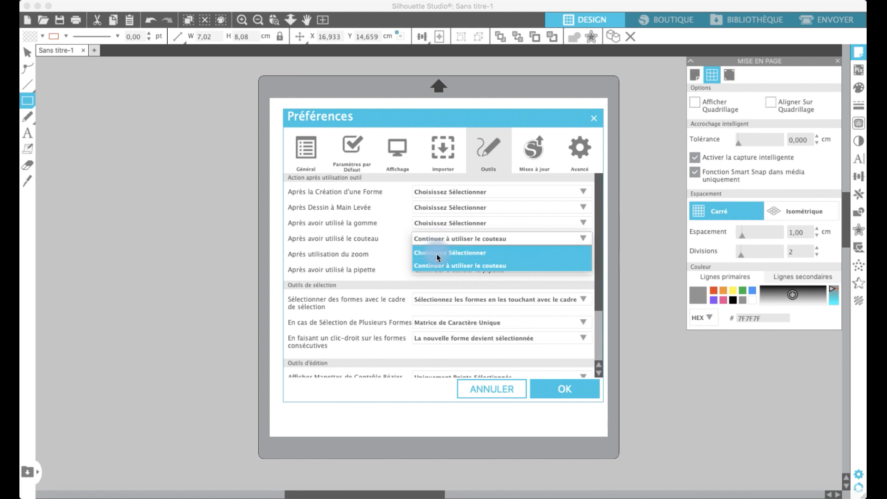
click(437, 252)
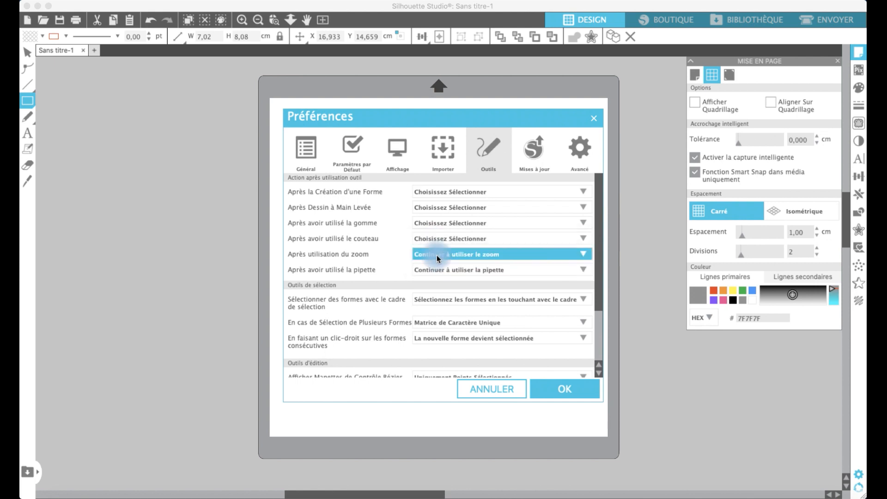
click(438, 258)
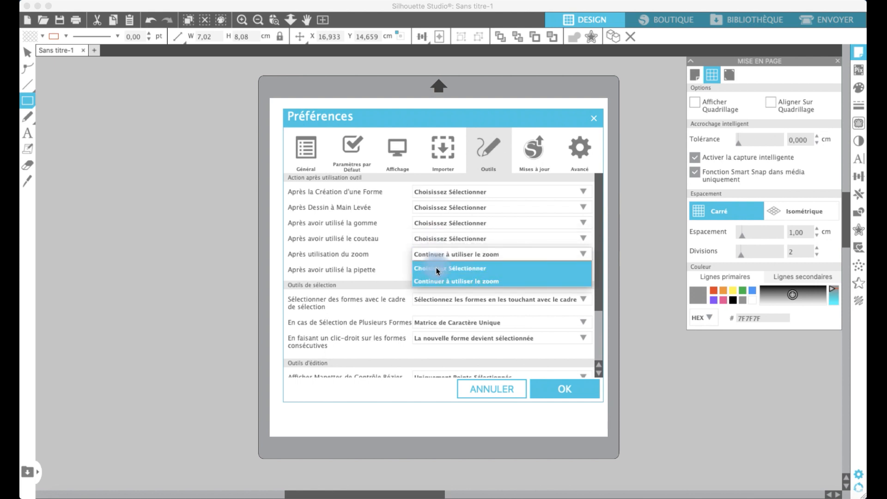
click(437, 269)
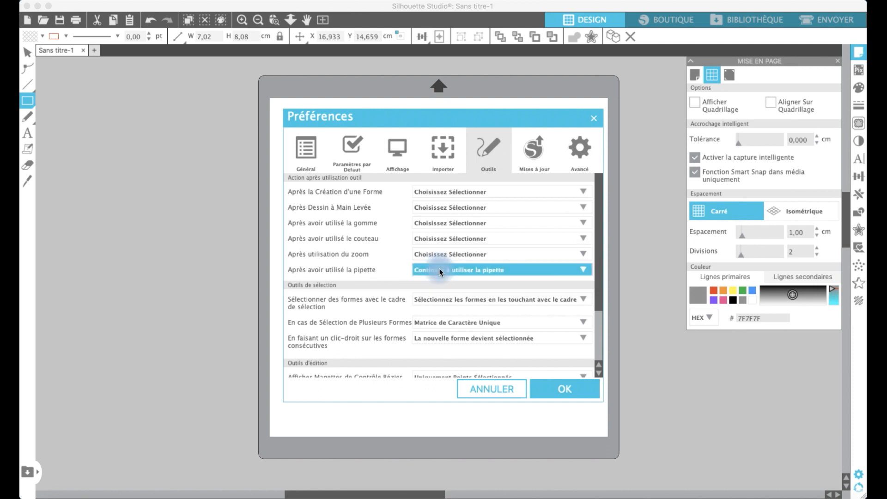
click(440, 271)
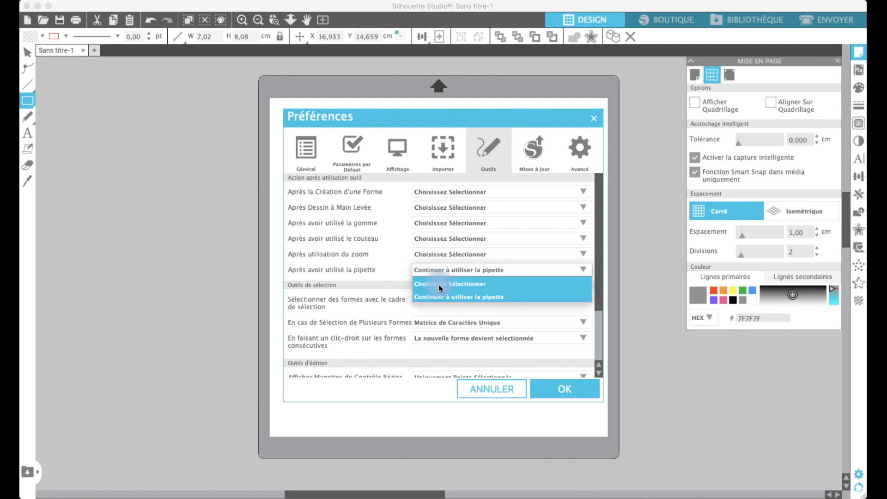
click(440, 284)
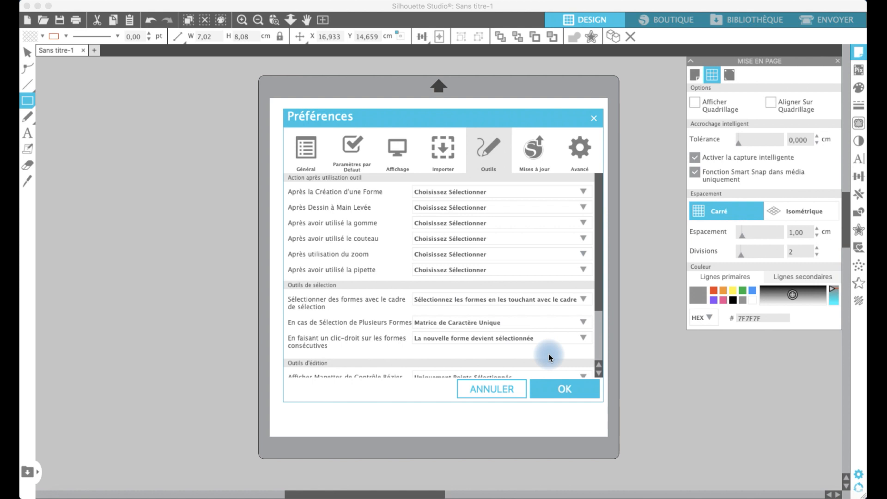
click(567, 394)
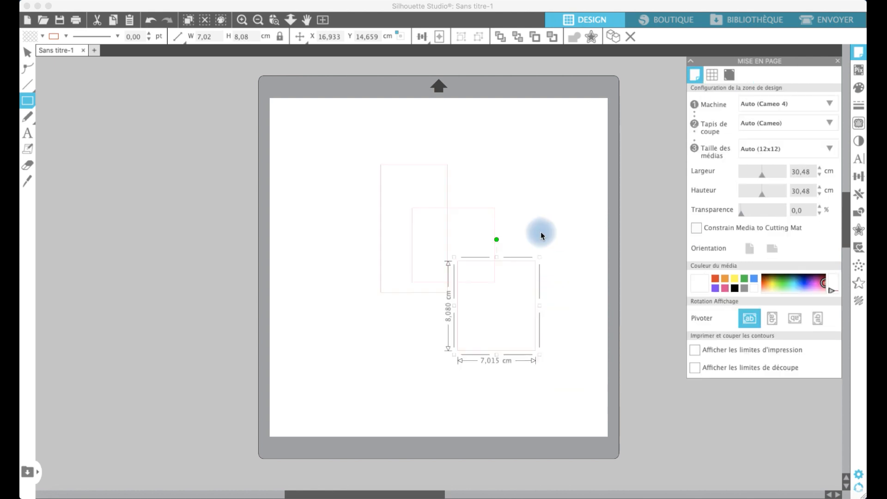
Step: Select all three overlapping rectangles on the page together and delete them
drag(334, 145, 556, 401)
key(Delete)
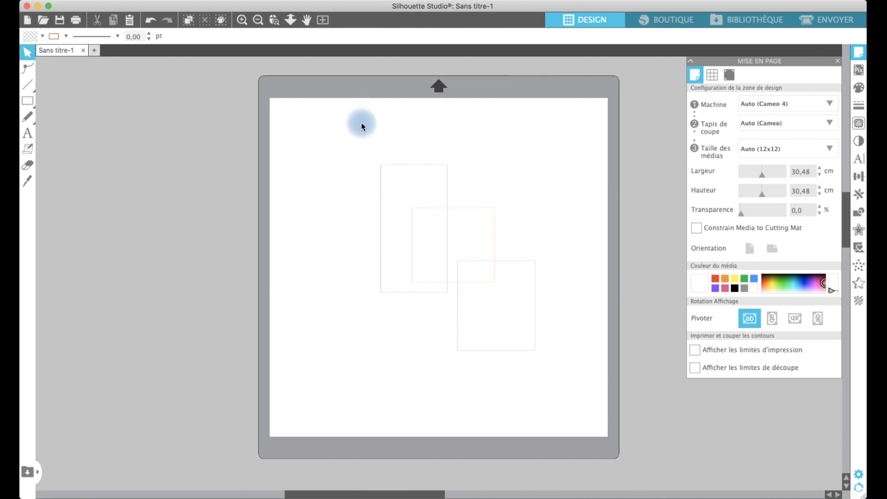
drag(412, 147, 568, 440)
key(Delete)
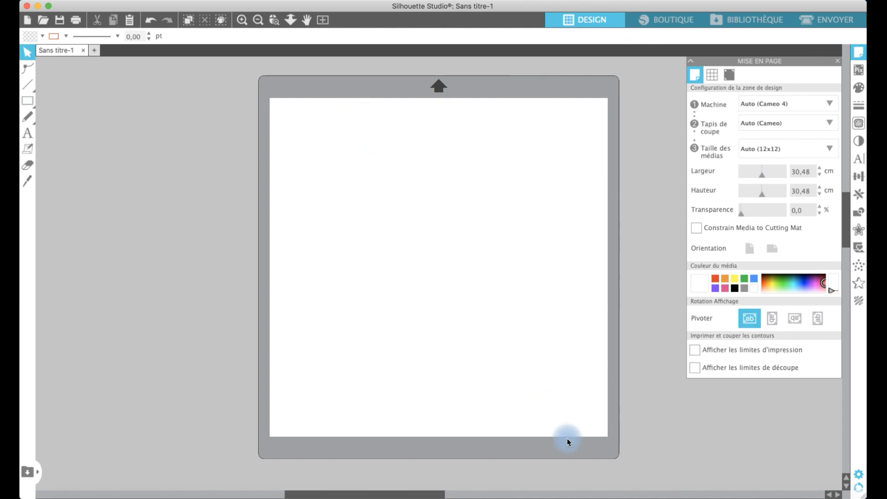
Step: Turn the page's registration marks (Repères d'alignement) on and back off
click(730, 76)
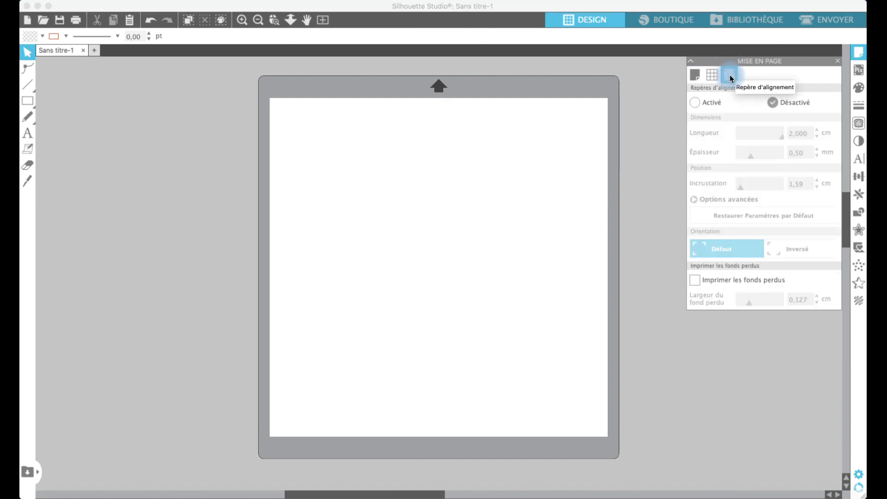
click(694, 102)
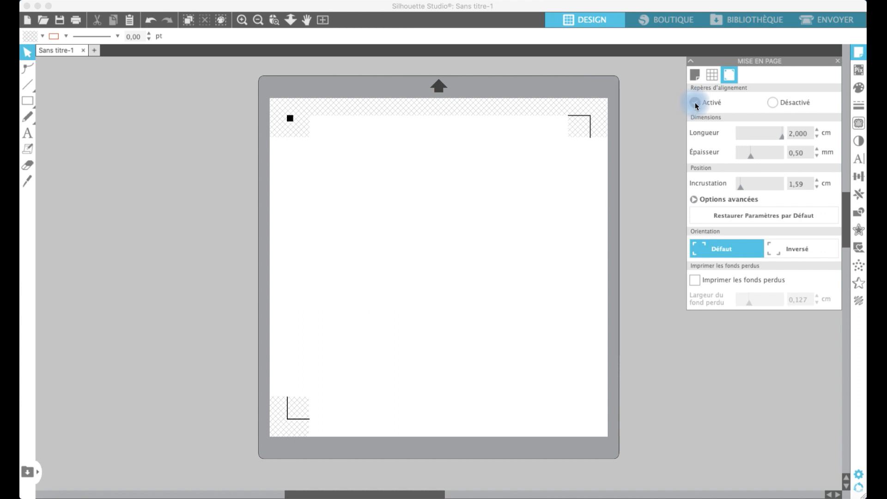
click(772, 103)
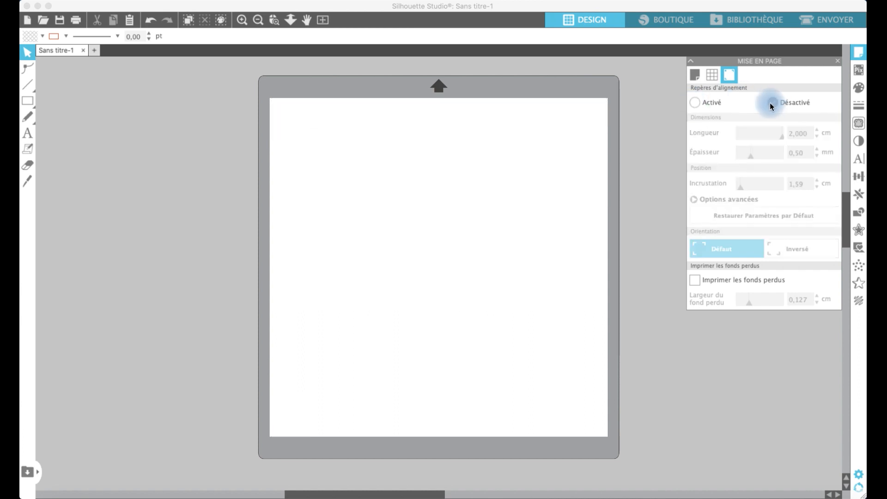